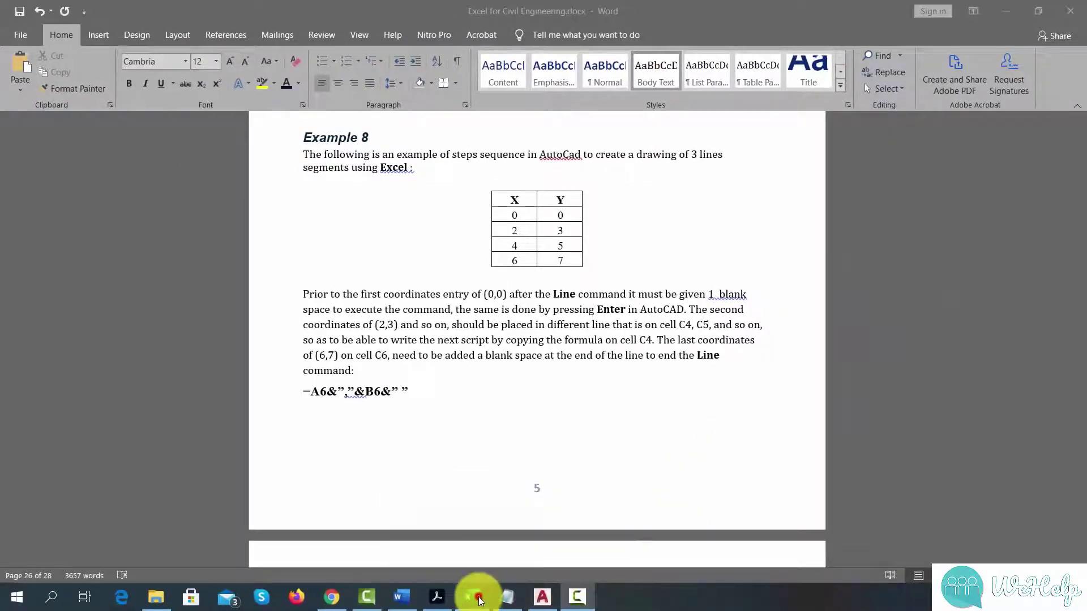
Switch from the Word instructions to the Example 8.xlsx workbook holding the X/Y coordinate table.
click(480, 598)
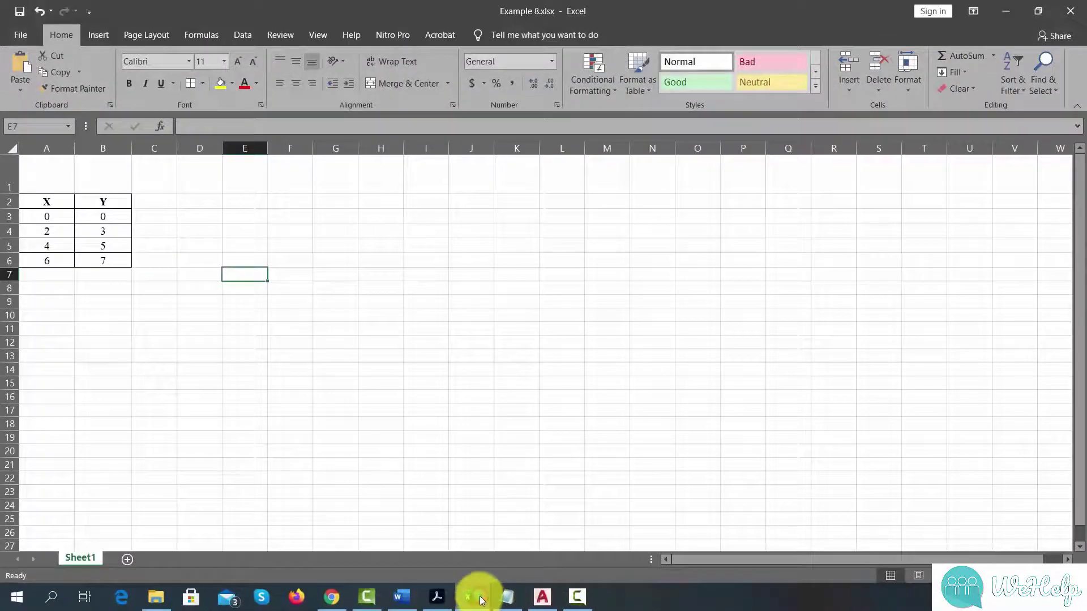
Widen column C and enter ="line "&A3&","&B3&"" in C3 so it shows 'line 0,0'.
click(160, 201)
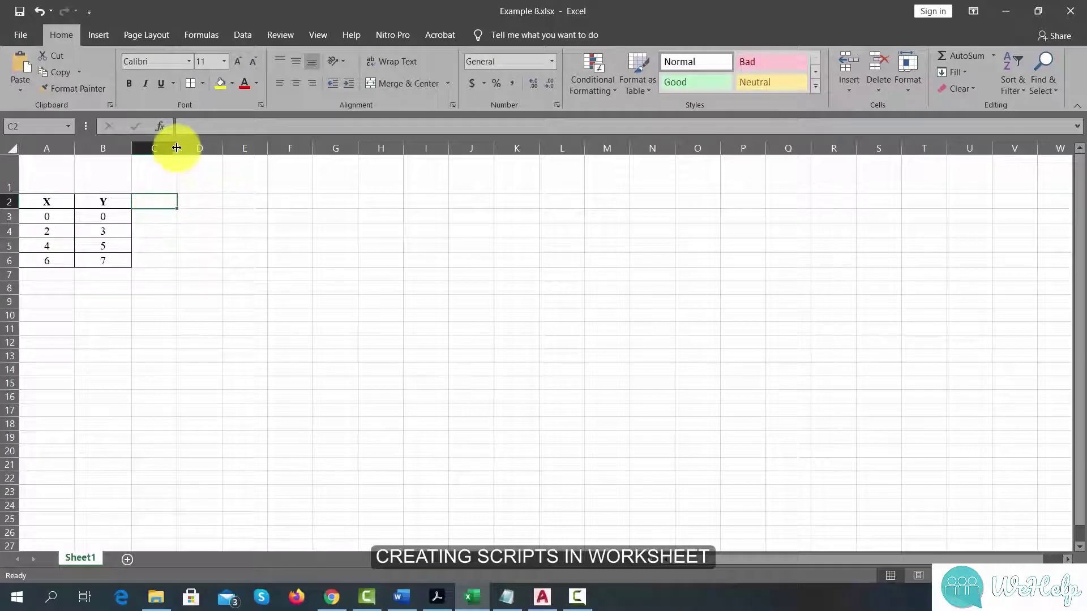
drag(180, 148, 296, 148)
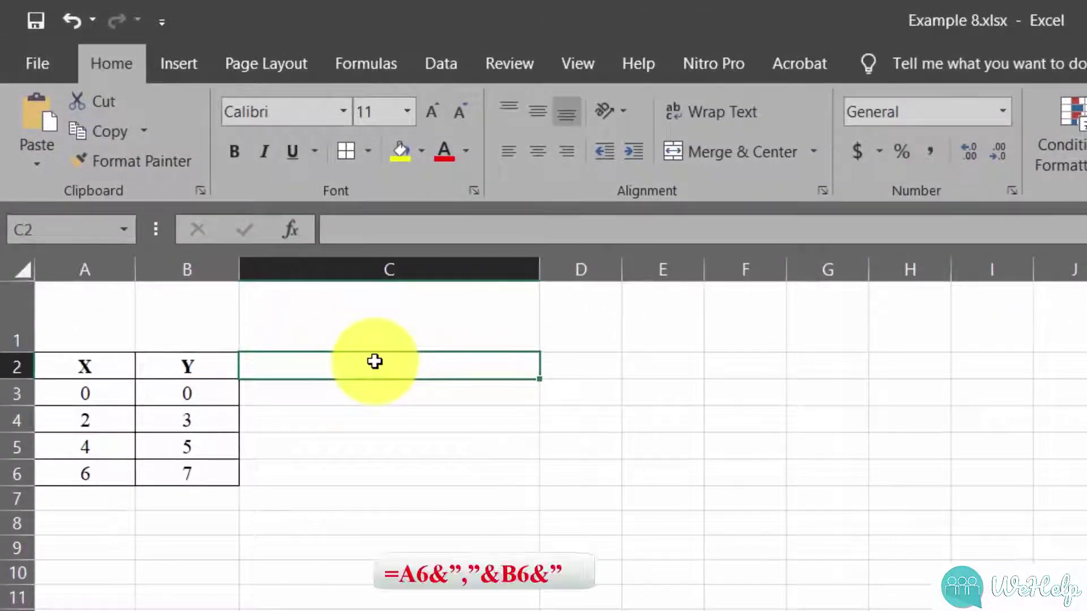
click(345, 398)
text(=)
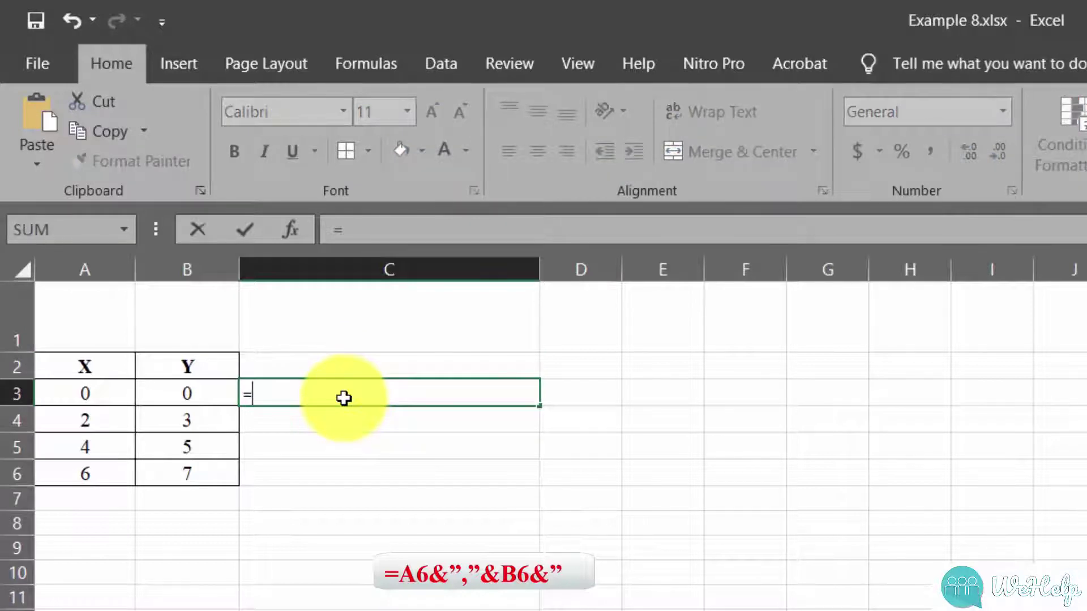
text(")
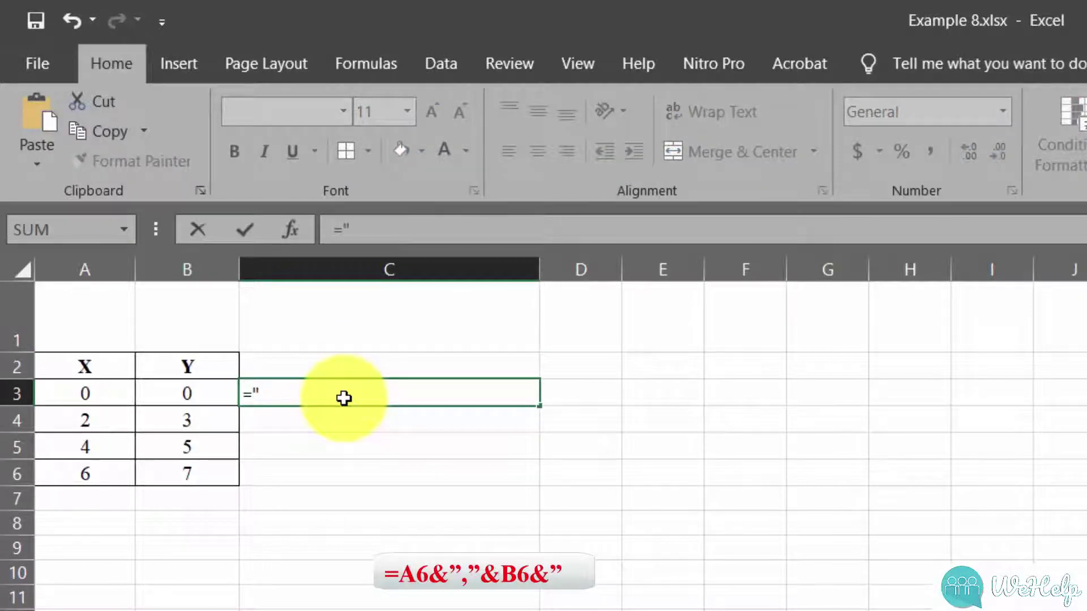
text(lin)
text(e)
text( ")
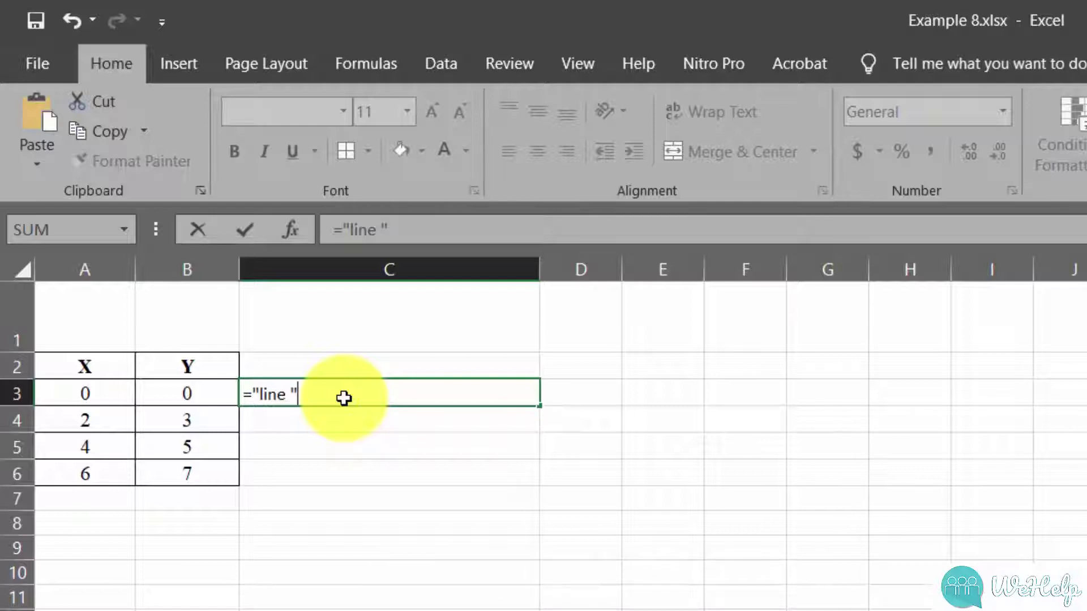
text(&)
click(100, 394)
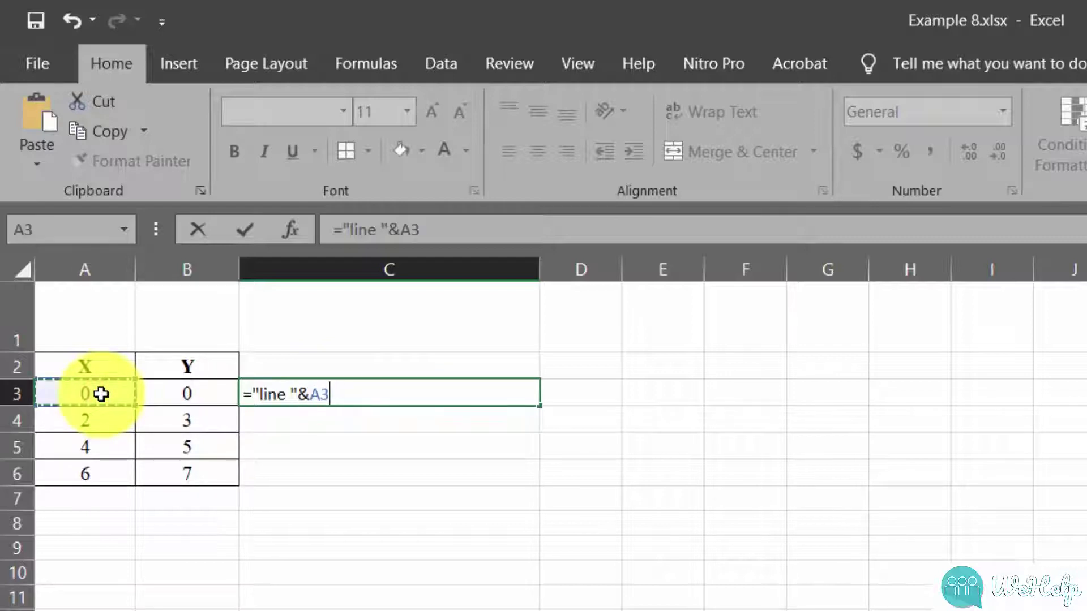
text(&)
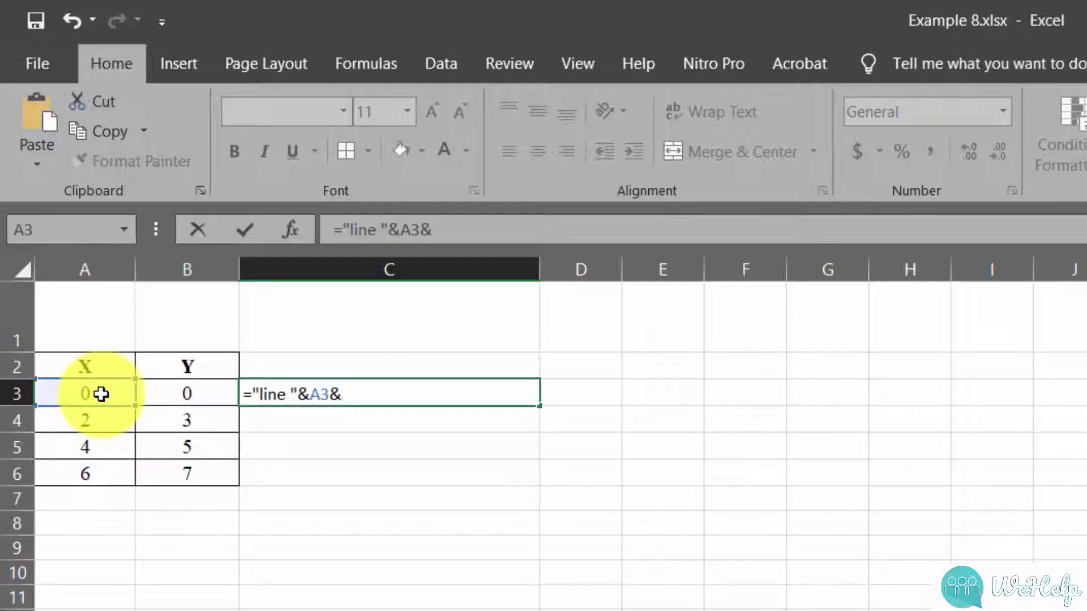
text(",)
text(")
text(&)
click(163, 400)
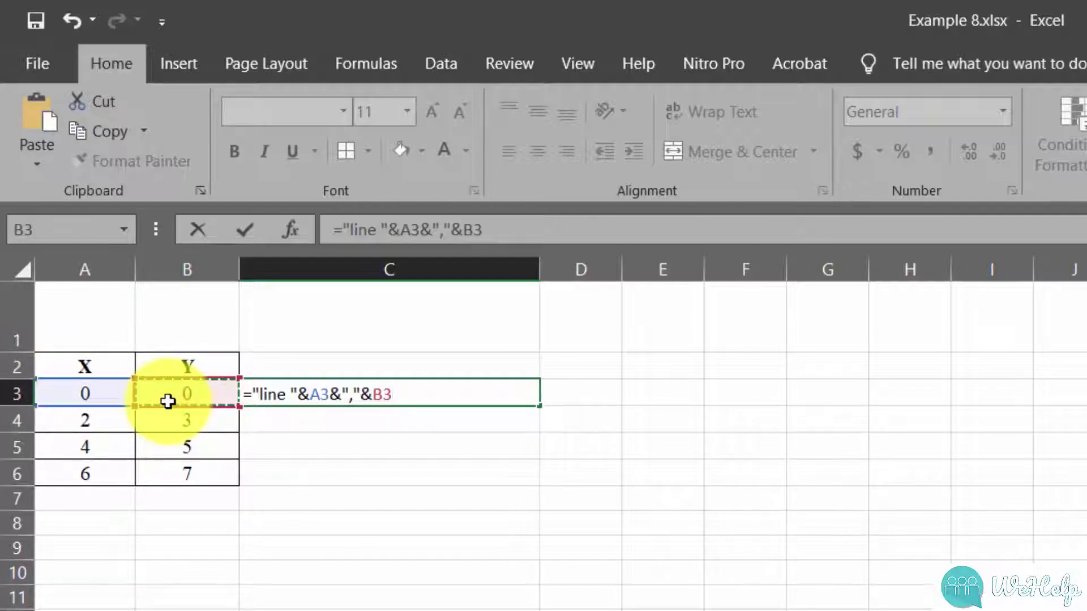
text(&)
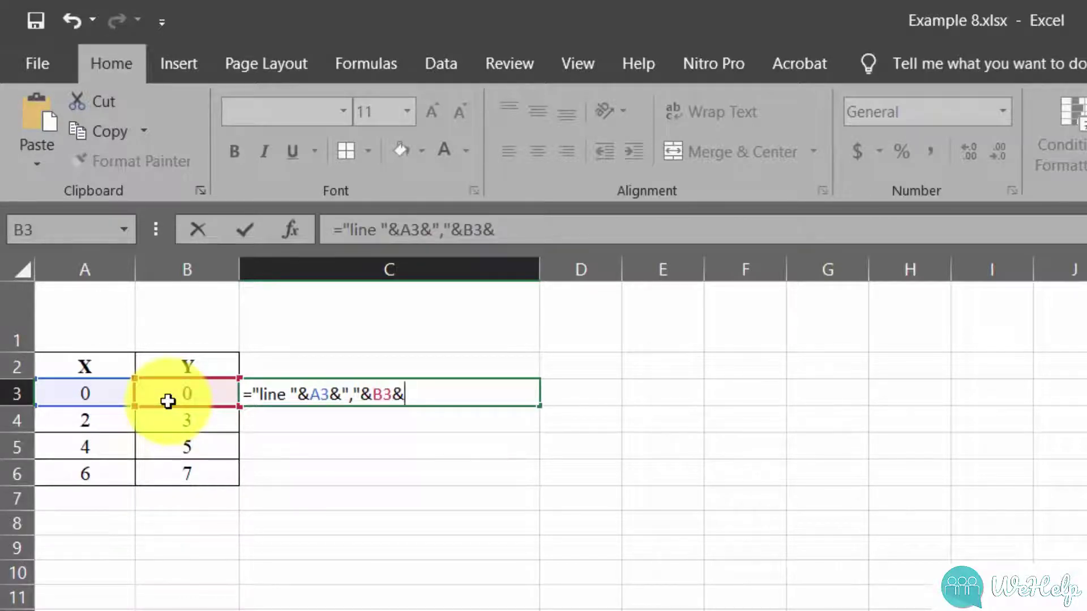
text(")
text(")
key(Return)
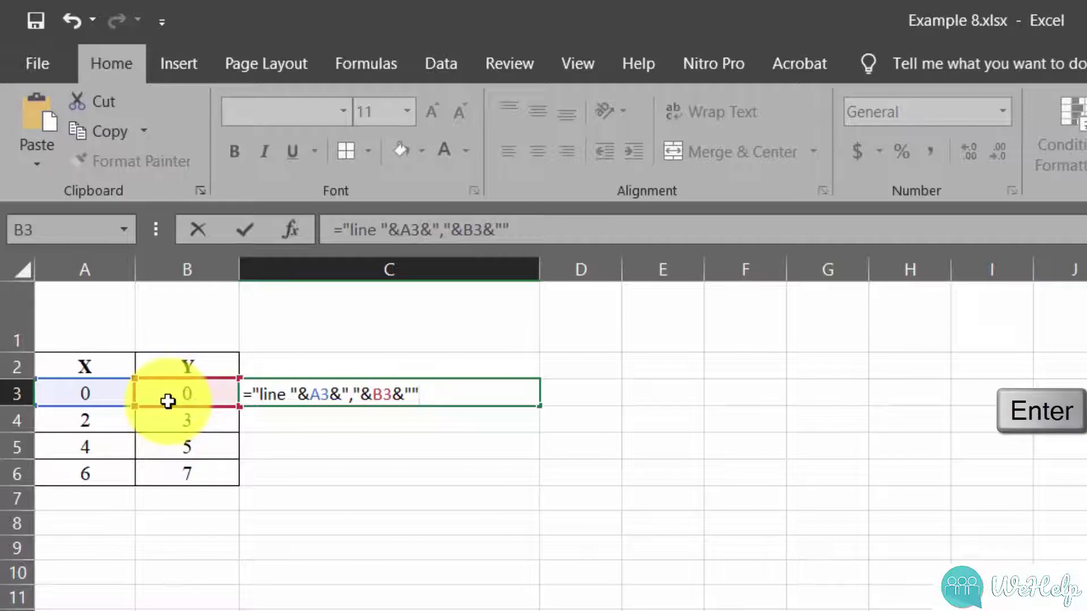
key(Return)
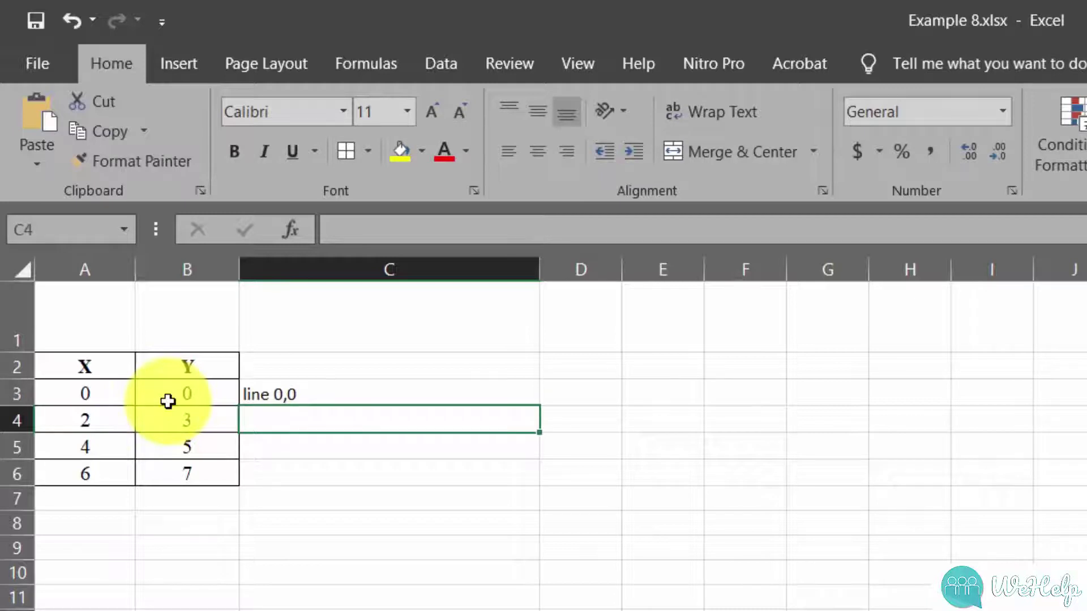
Enter =A4&","&B4&"" in C4 so it displays the coordinate 2,3.
text(=)
click(120, 416)
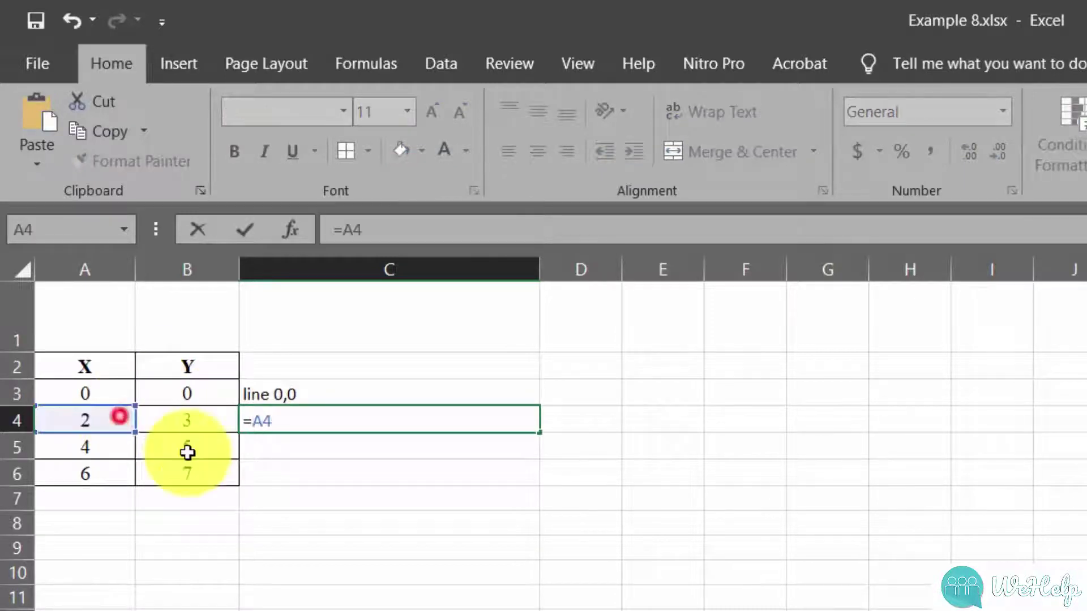
text(&)
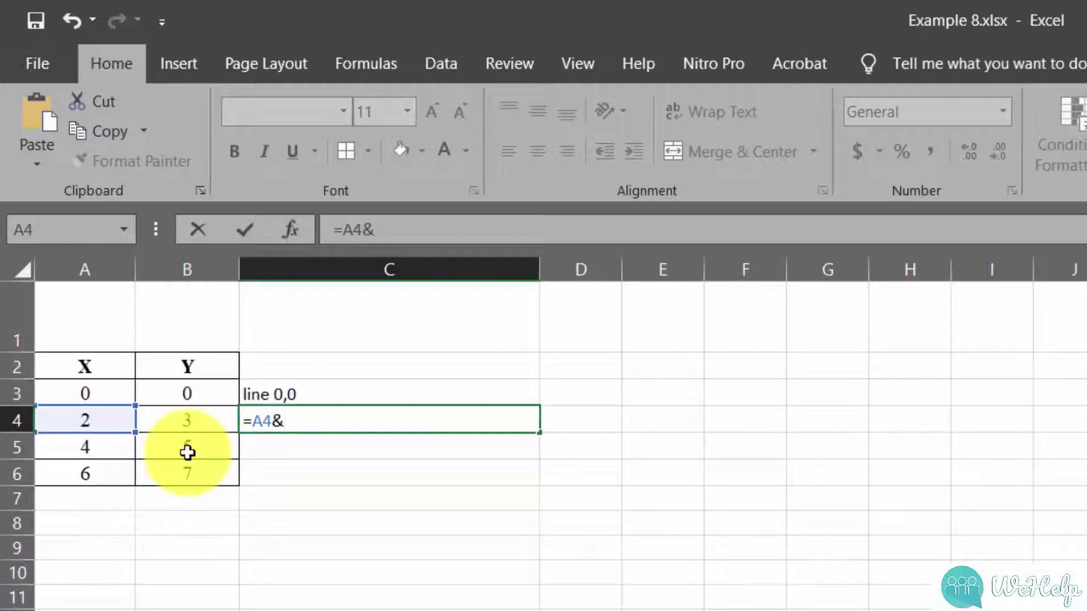
text(")
text(,")
text(&)
click(199, 420)
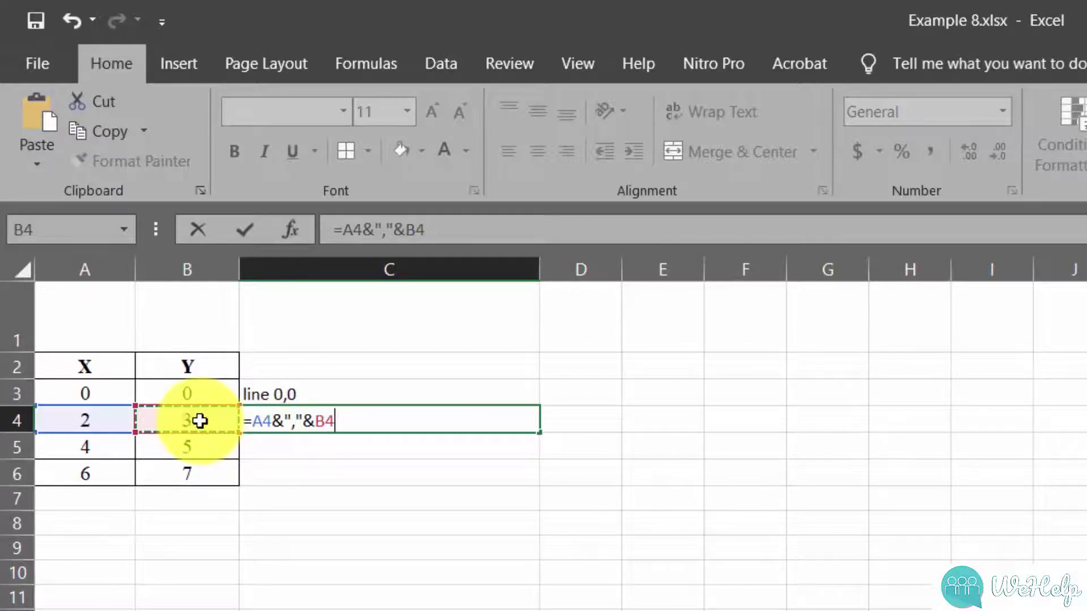
text(&")
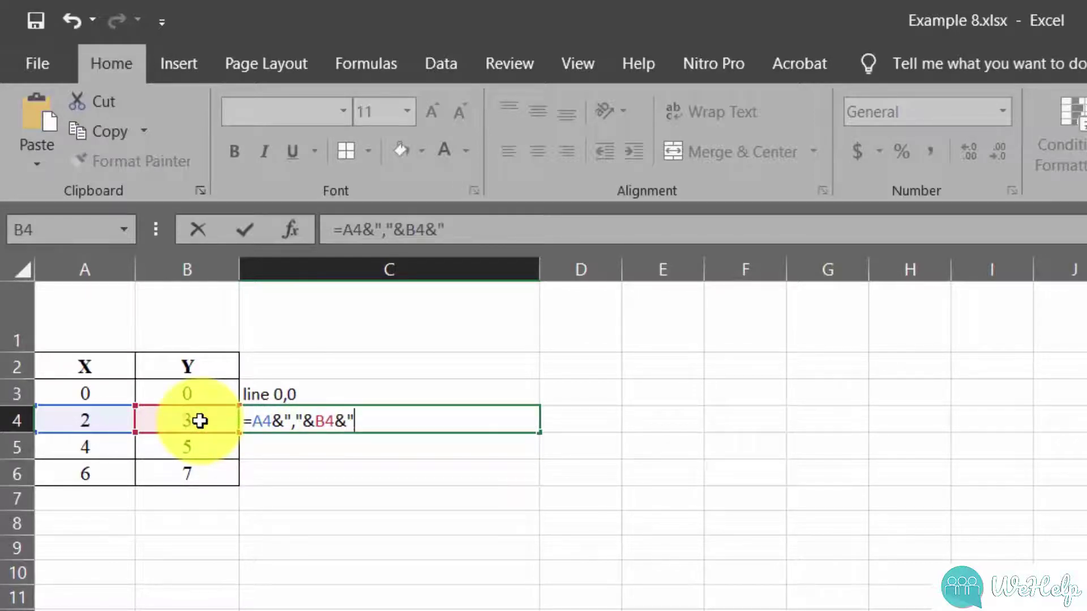
text(")
key(Return)
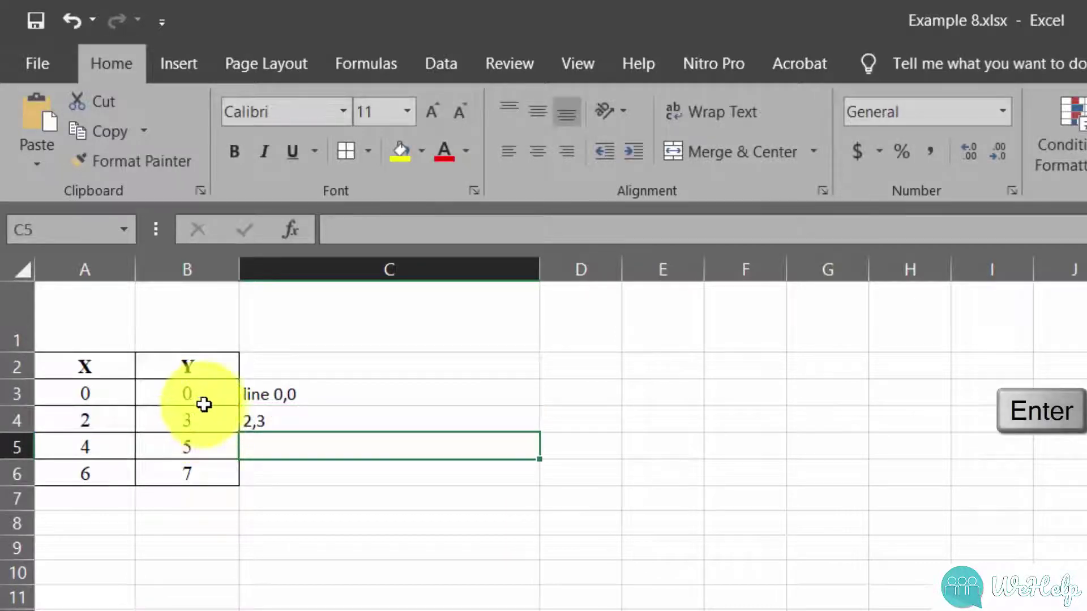
click(271, 426)
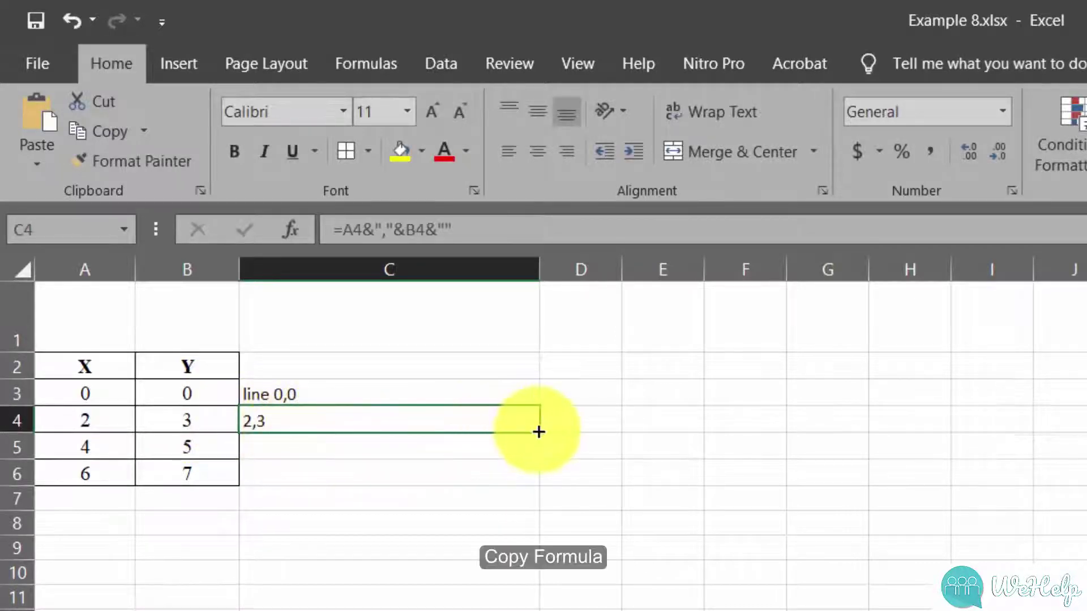
Fill the C4 formula down to C6 (giving 4,5 and 6,7) and copy C3:C6.
drag(539, 433, 532, 486)
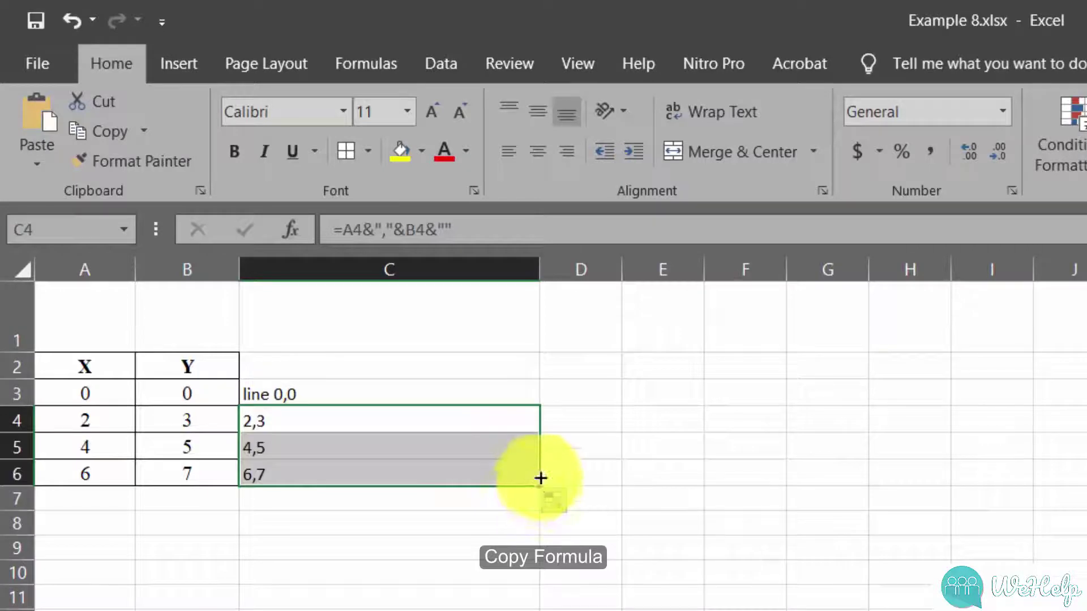
click(661, 443)
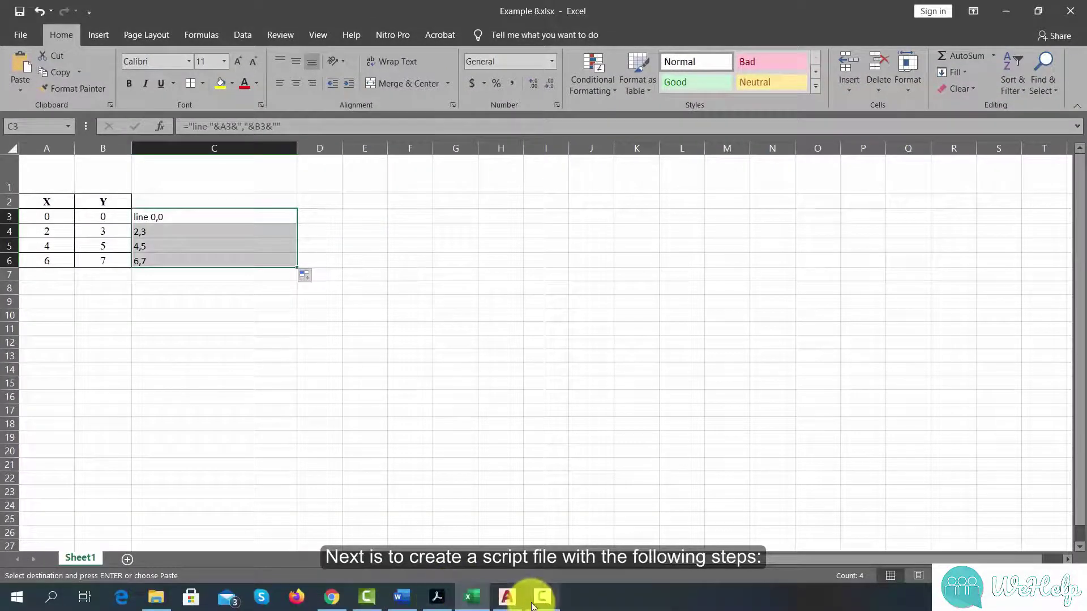
mouse_move(470, 597)
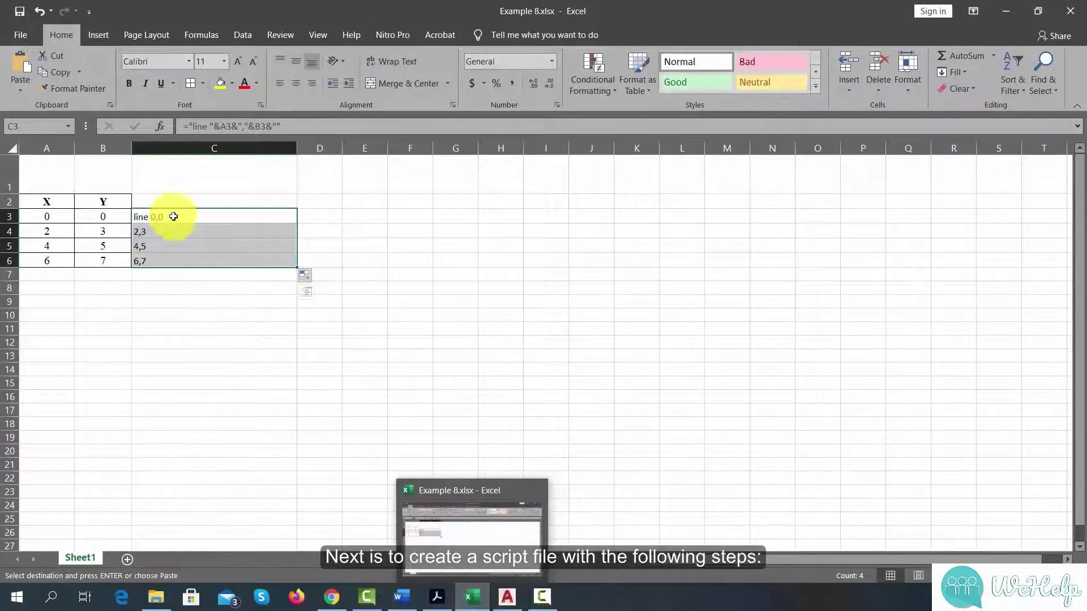
drag(173, 216, 218, 262)
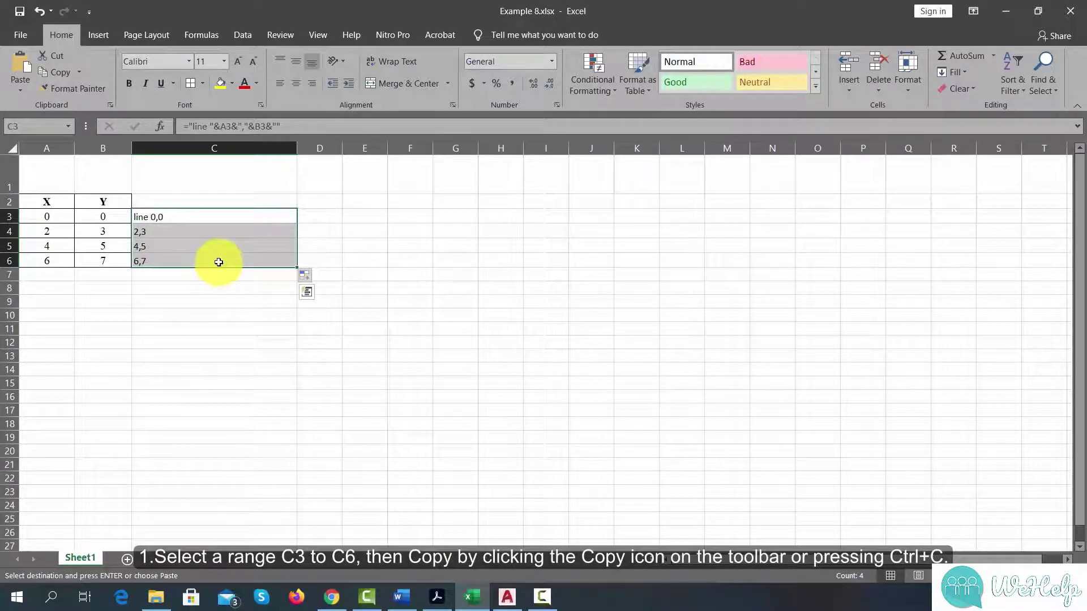
key(ctrl+c)
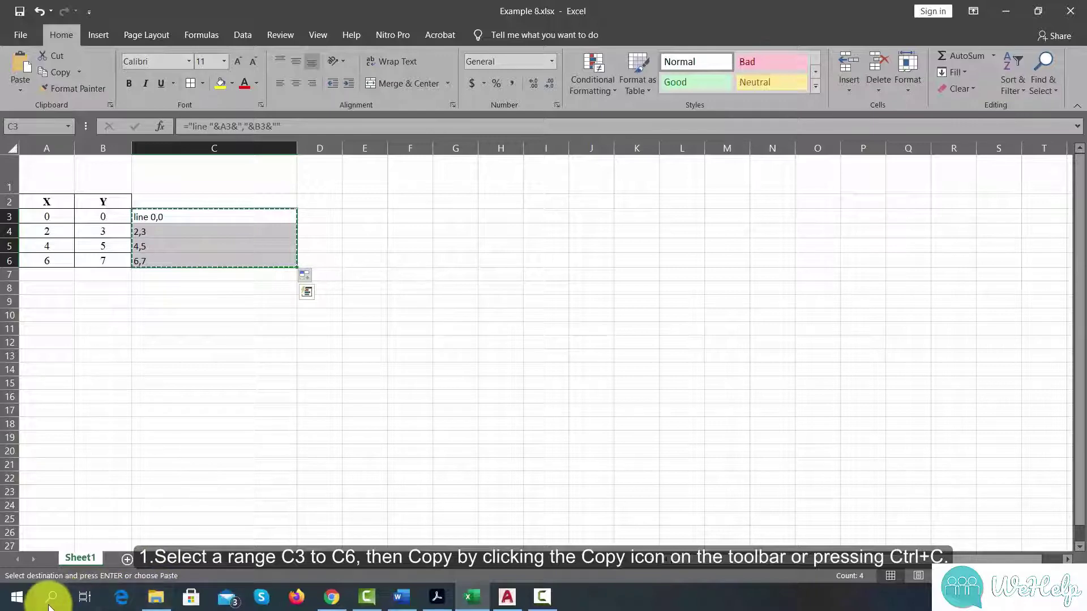
Start a blank Notepad document and paste in the copied script lines.
click(49, 598)
text(no)
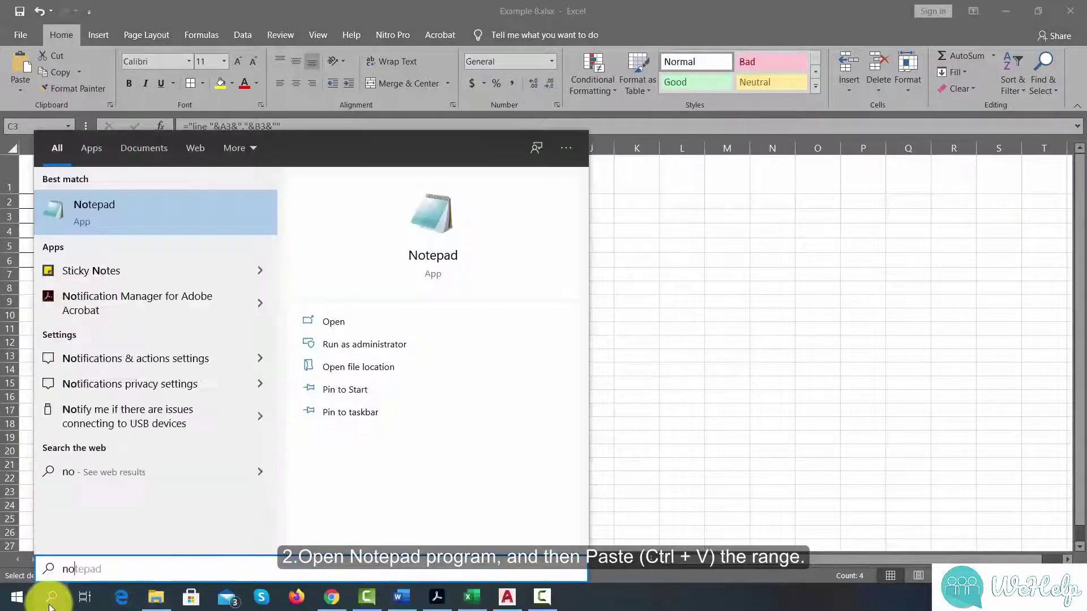
click(431, 225)
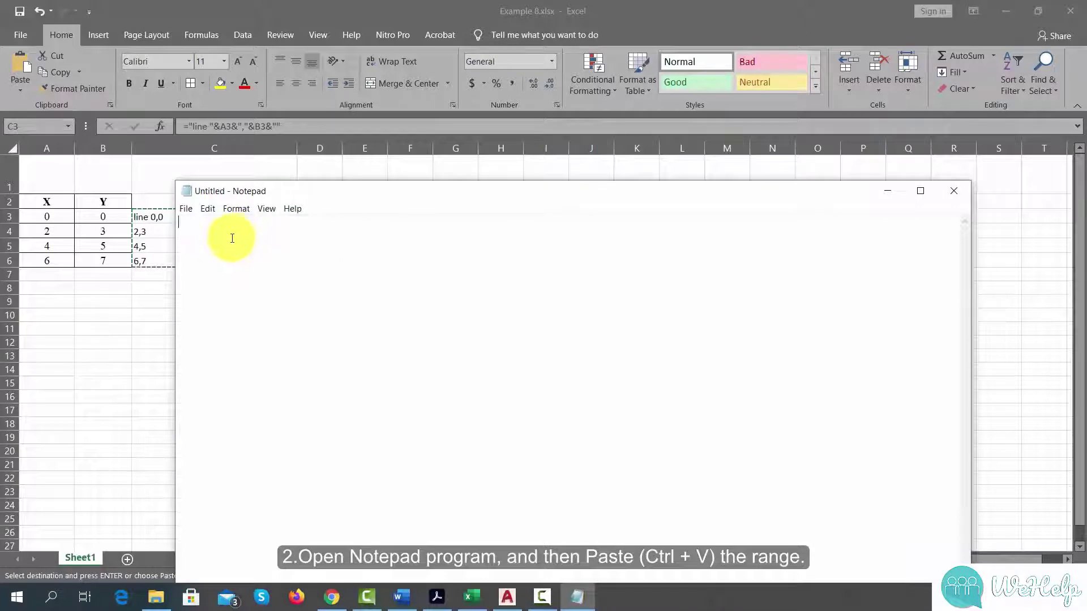
key(ctrl+v)
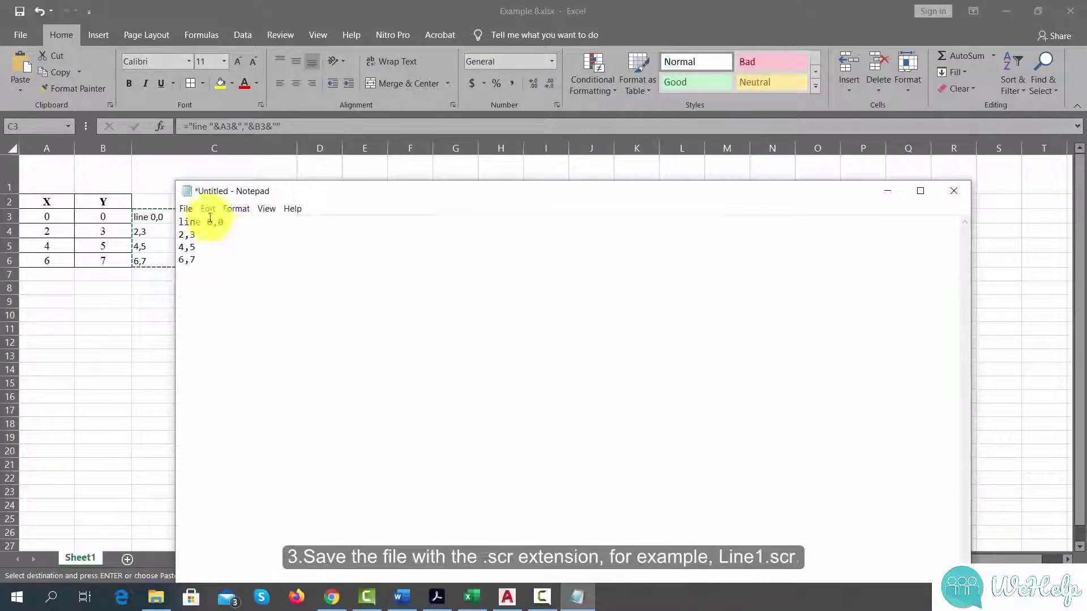
Save the pasted lines as Line.scr on the Desktop and close Notepad.
click(182, 211)
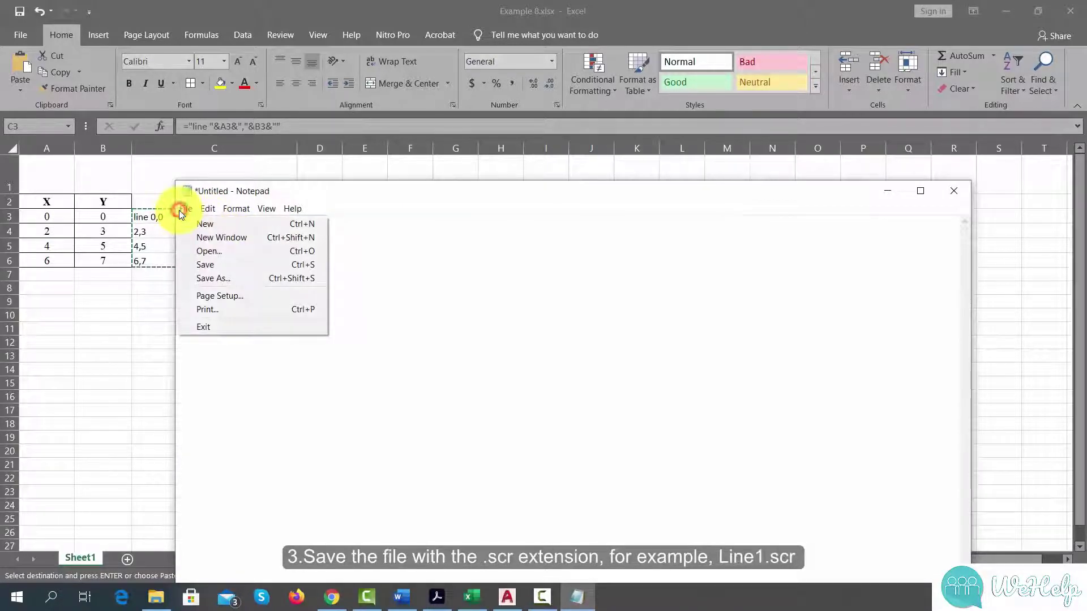
click(228, 265)
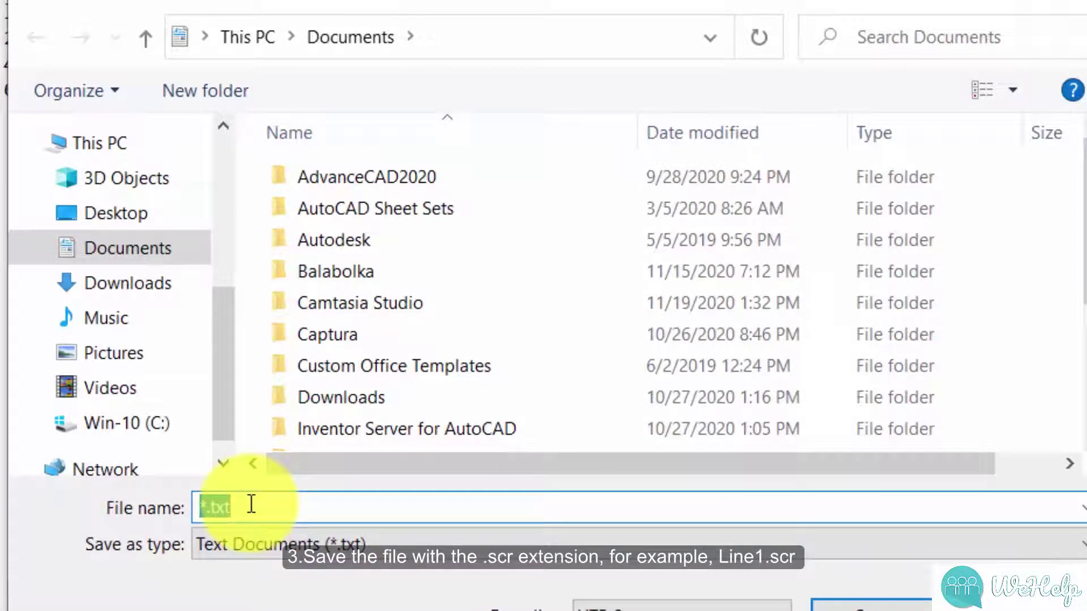
text(Li)
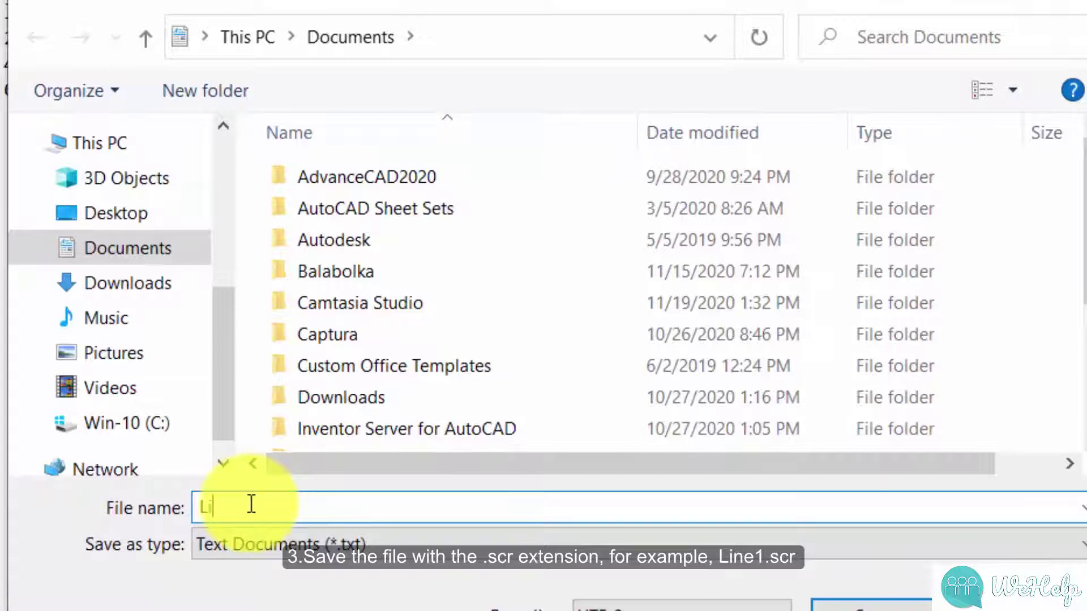
text(ne)
text(.s)
text(cr)
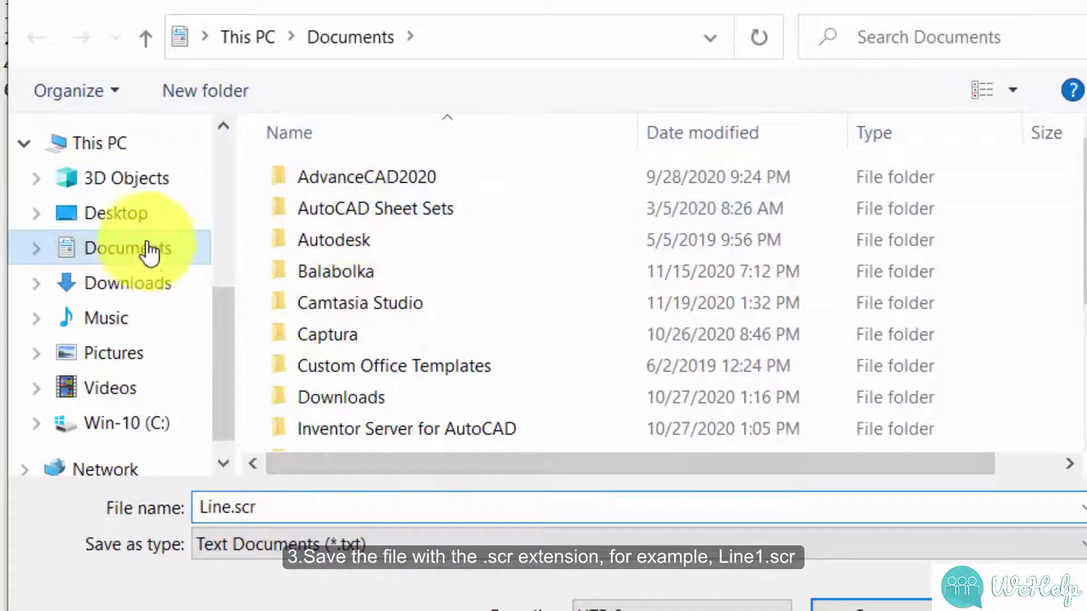
click(150, 217)
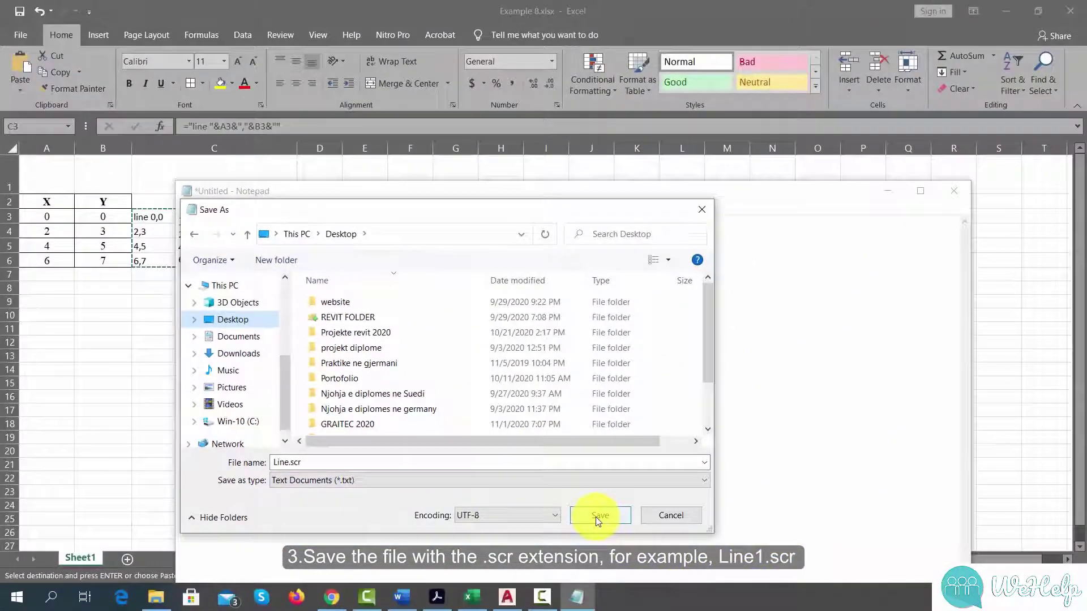
click(596, 517)
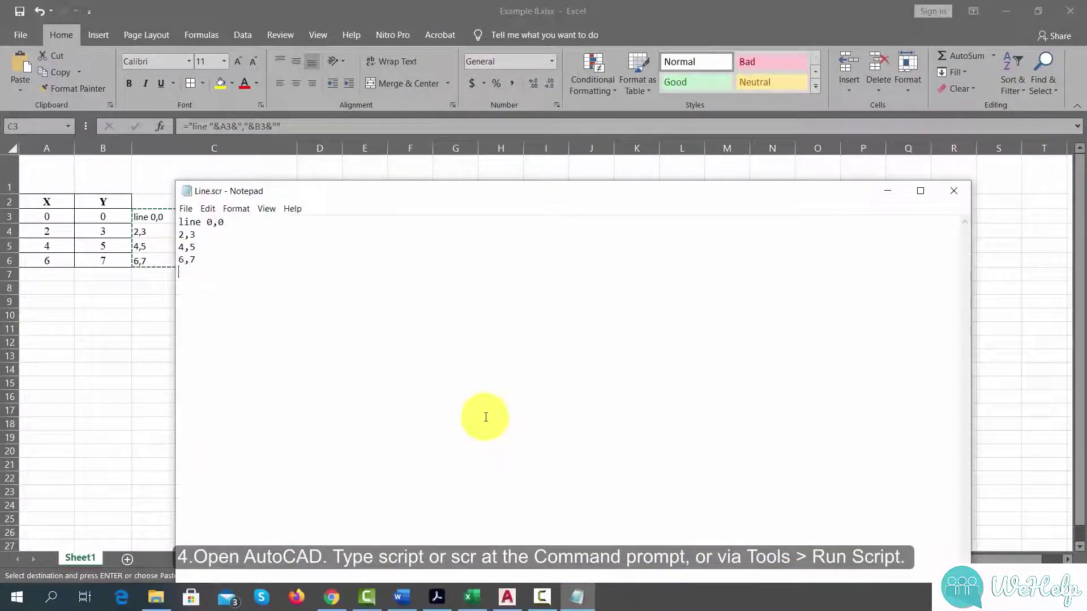
click(950, 193)
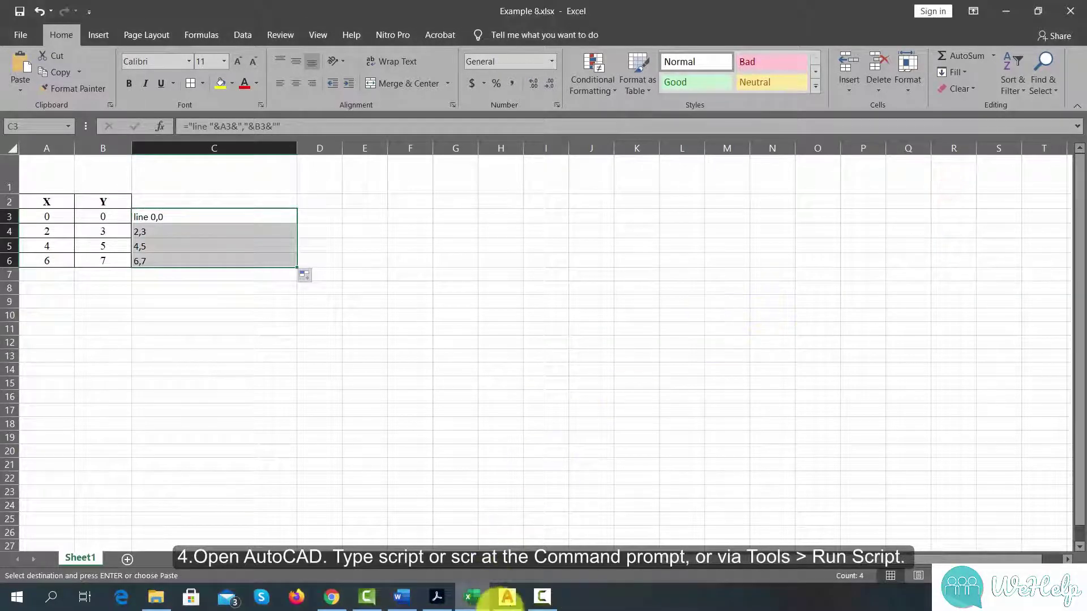
In AutoCAD, run the SCR command and load Line.scr from the Desktop.
click(506, 596)
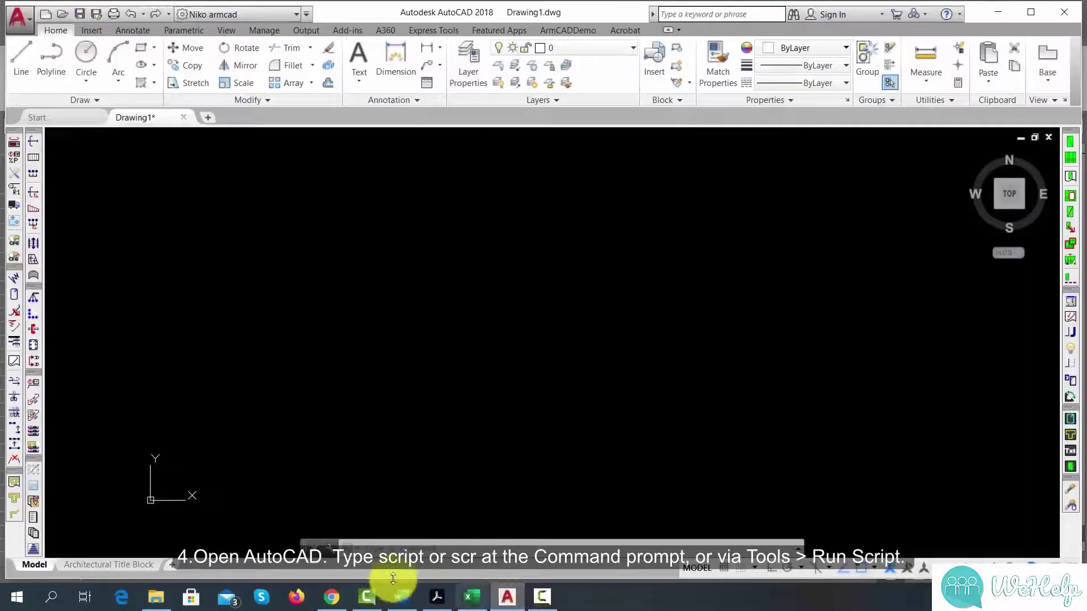
click(321, 531)
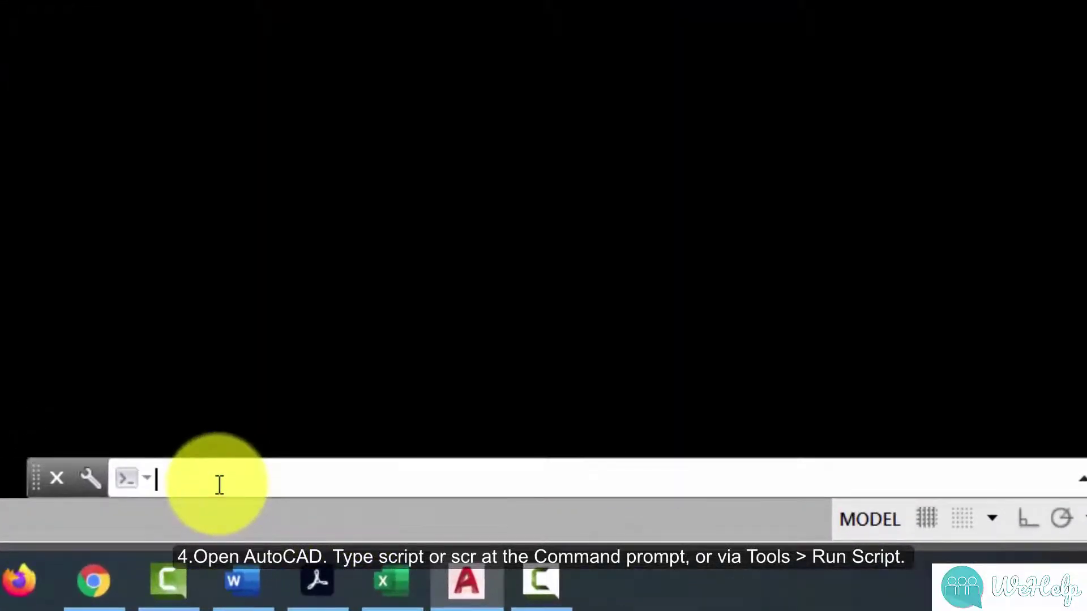
text(scr)
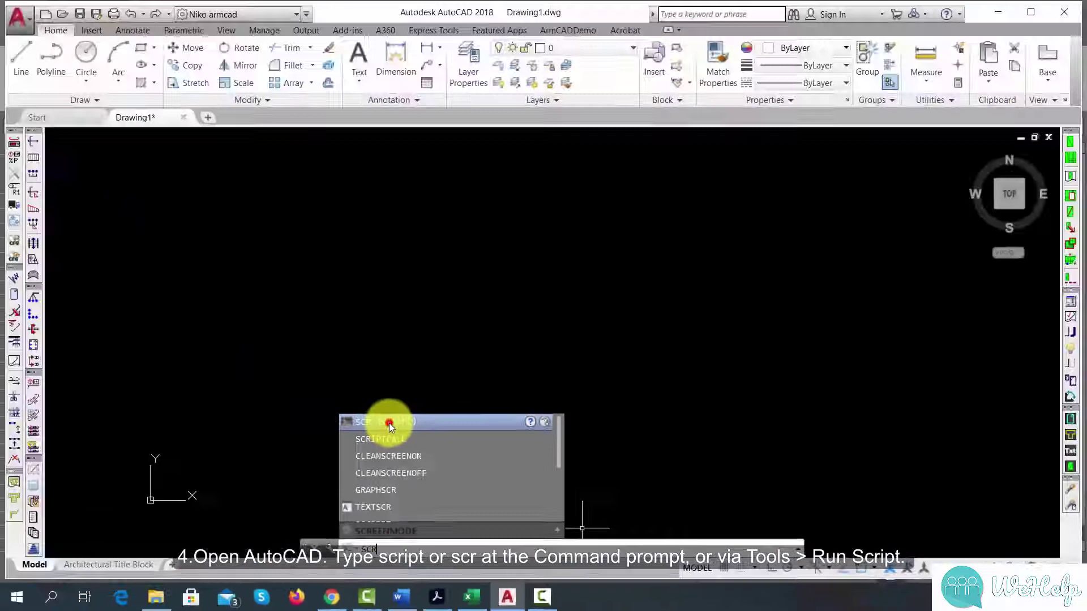
click(389, 422)
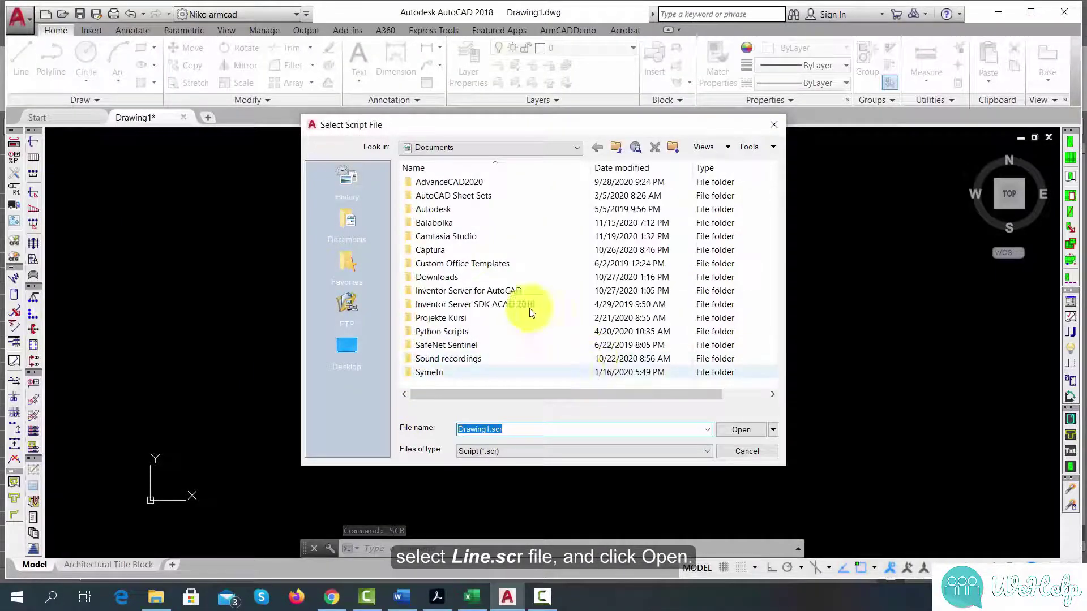
click(552, 148)
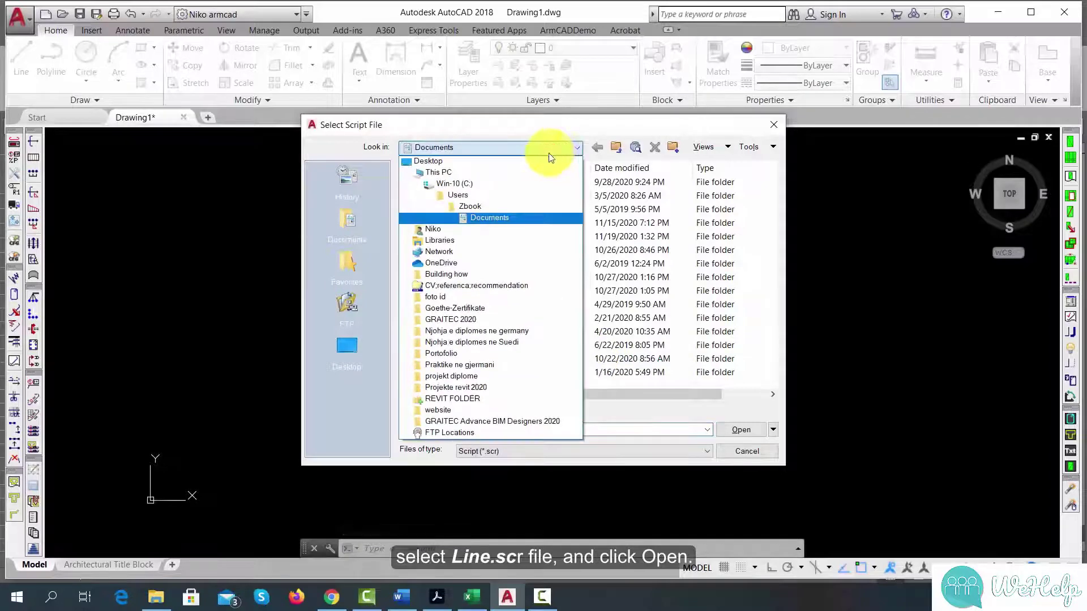
click(489, 162)
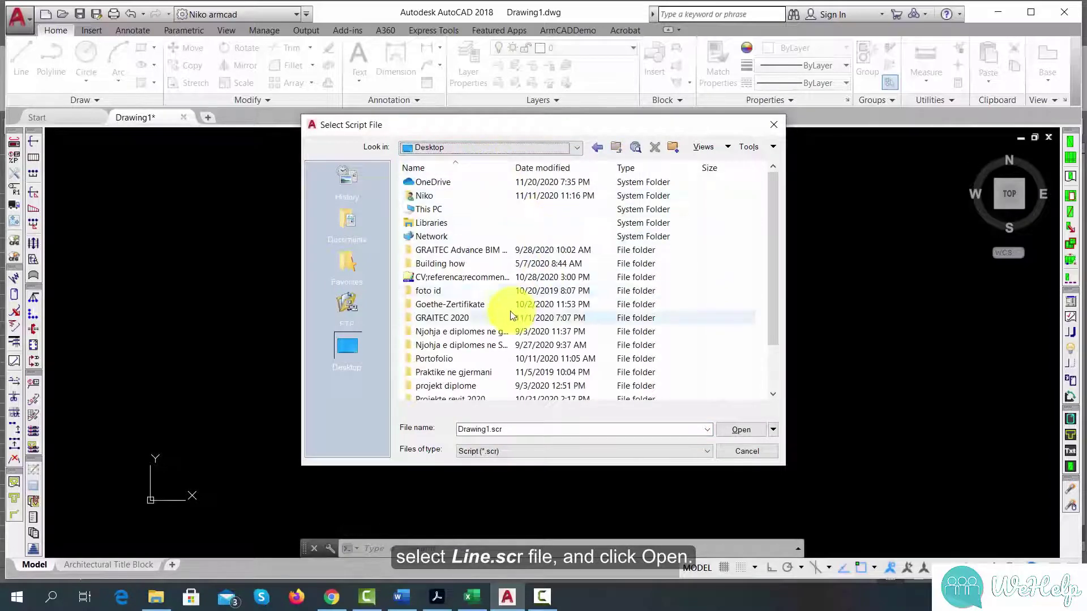
scroll(469, 298, down, 2)
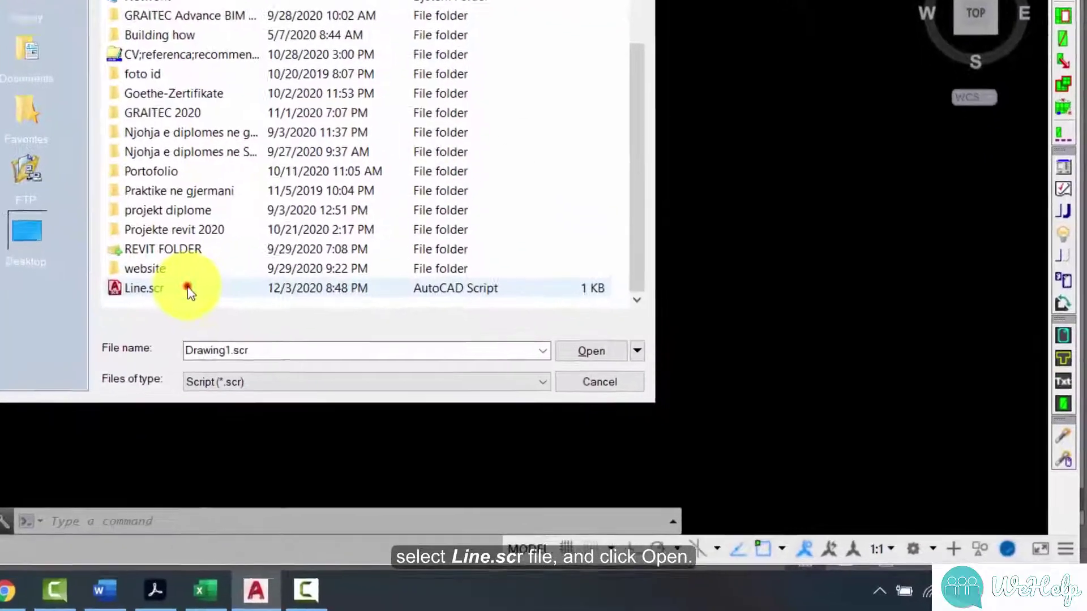
click(464, 386)
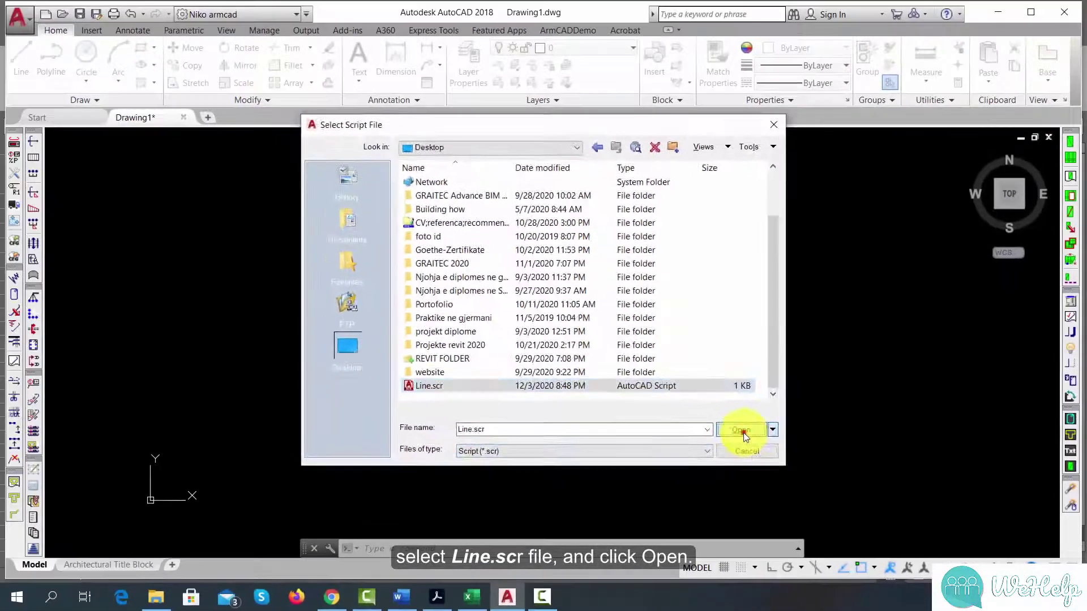
click(742, 432)
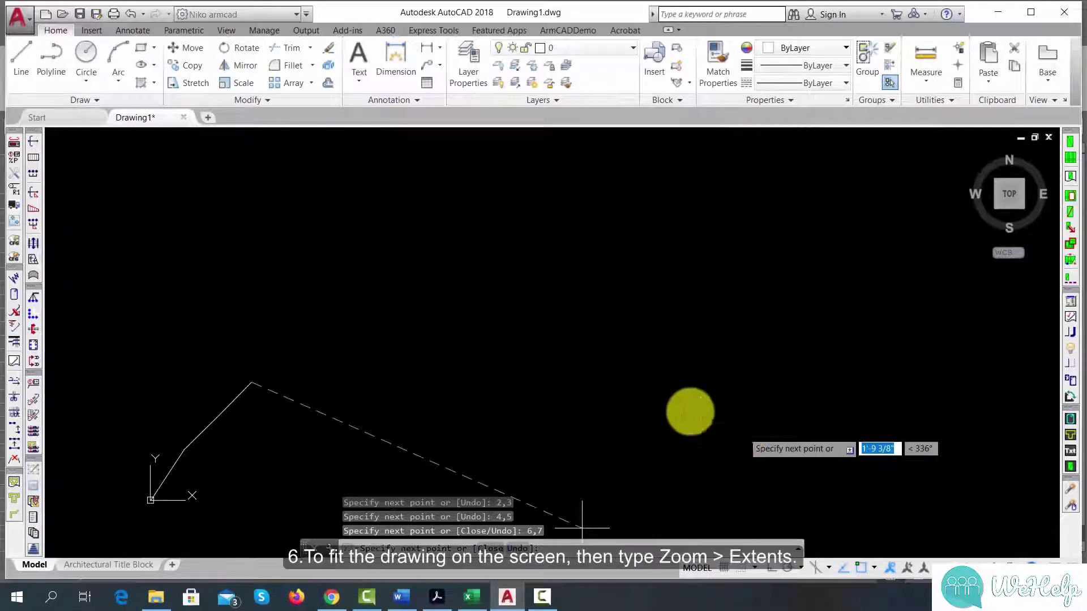
End the LINE command with the right-click Enter option.
scroll(347, 347, down, 2)
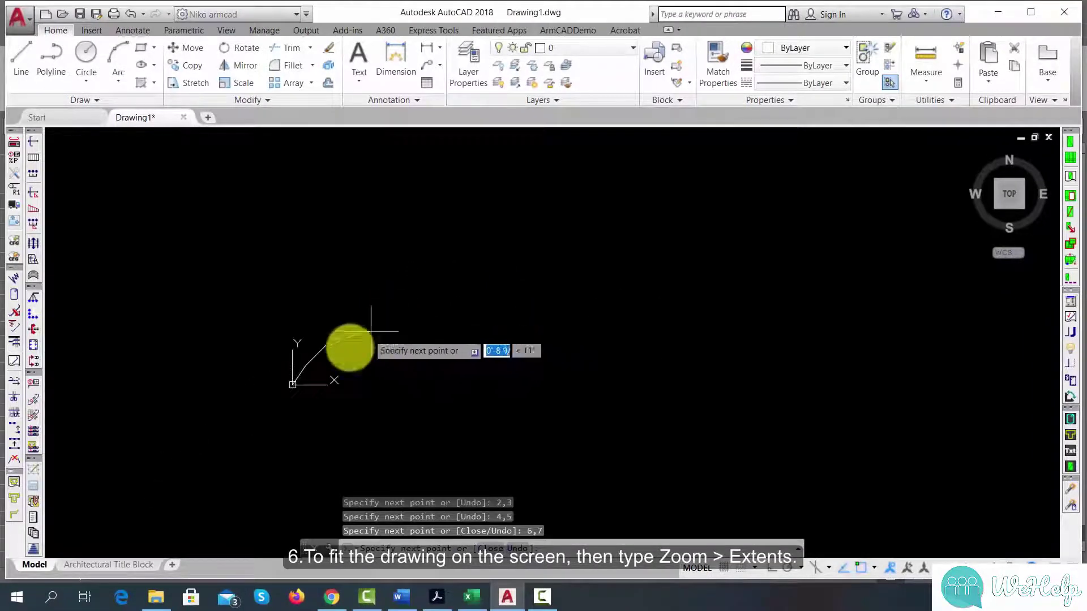
scroll(327, 359, up, 2)
scroll(479, 318, up, 3)
scroll(503, 339, down, 1)
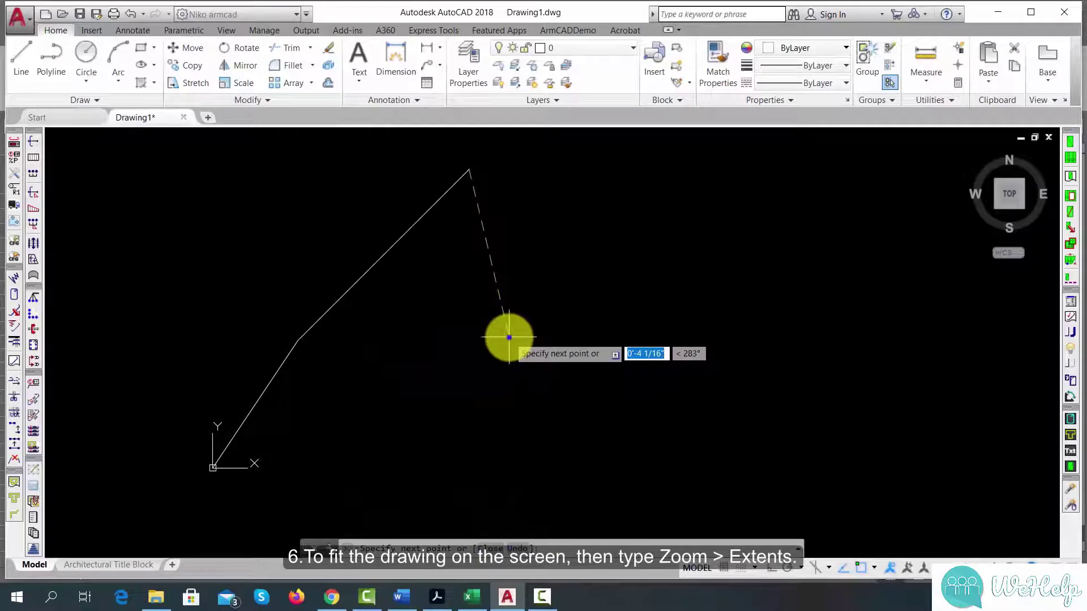
right_click(508, 337)
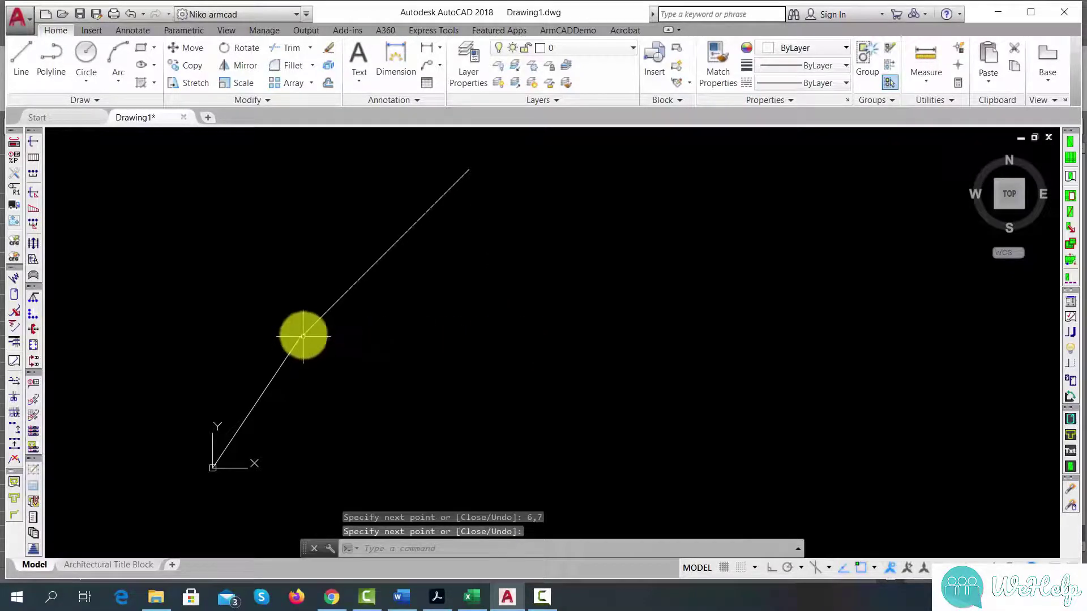
right_click(284, 360)
click(284, 360)
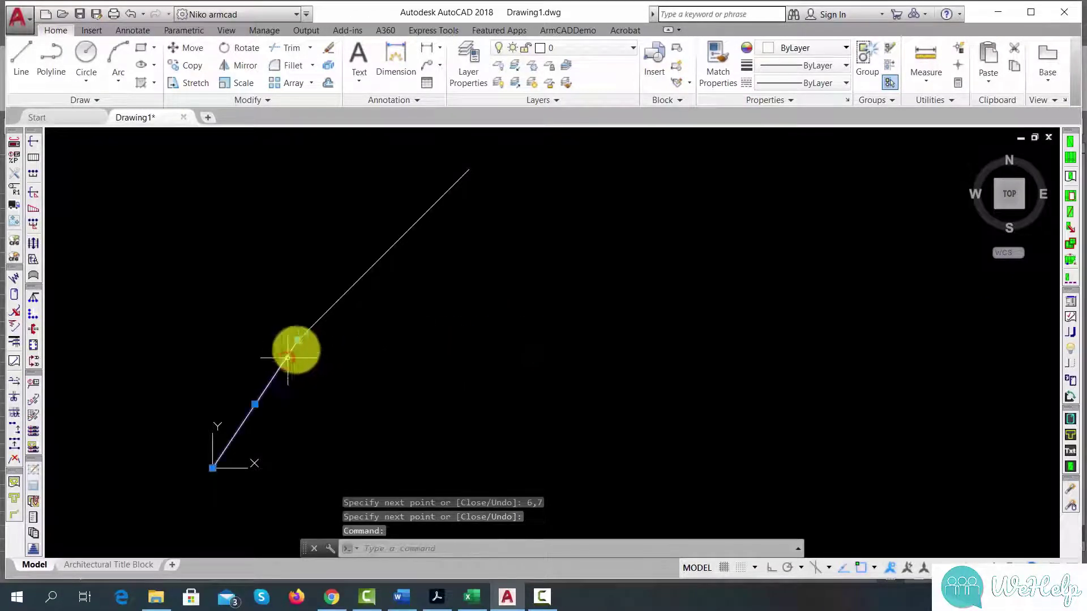
Select the drawn line to check its segments, clear the selection, and zoom to inspect it.
click(317, 321)
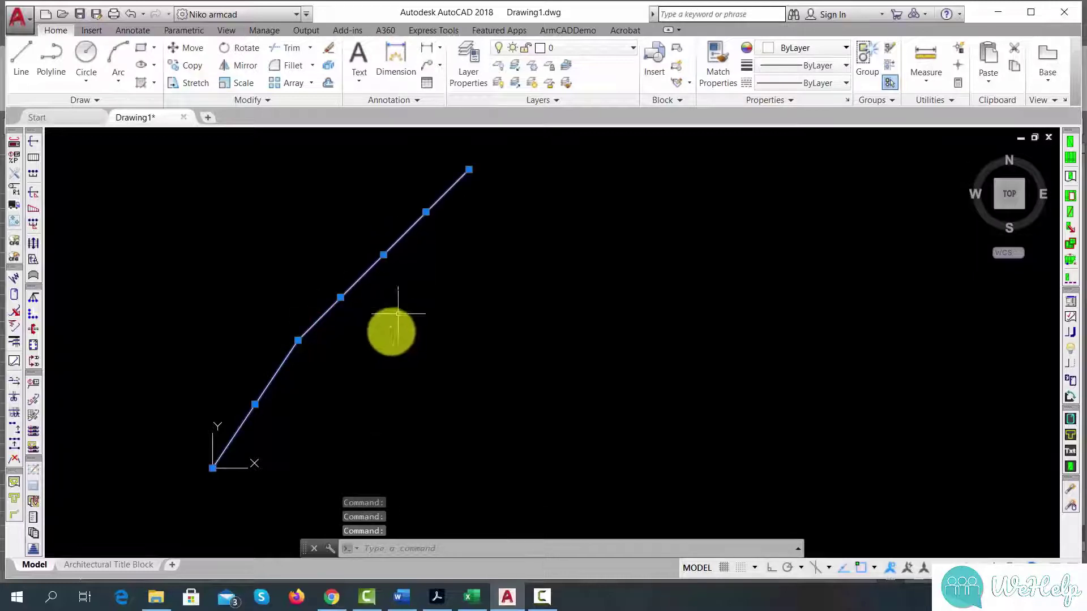
scroll(389, 327, down, 2)
scroll(377, 340, up, 4)
scroll(403, 376, down, 2)
key(Escape)
scroll(510, 413, down, 2)
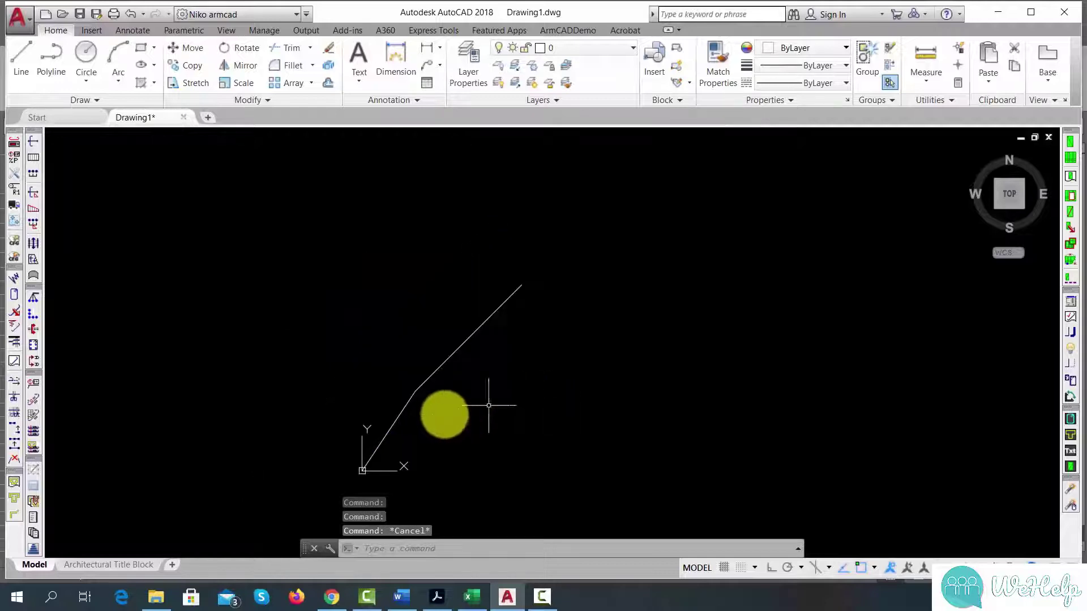
scroll(374, 413, up, 2)
scroll(368, 396, down, 2)
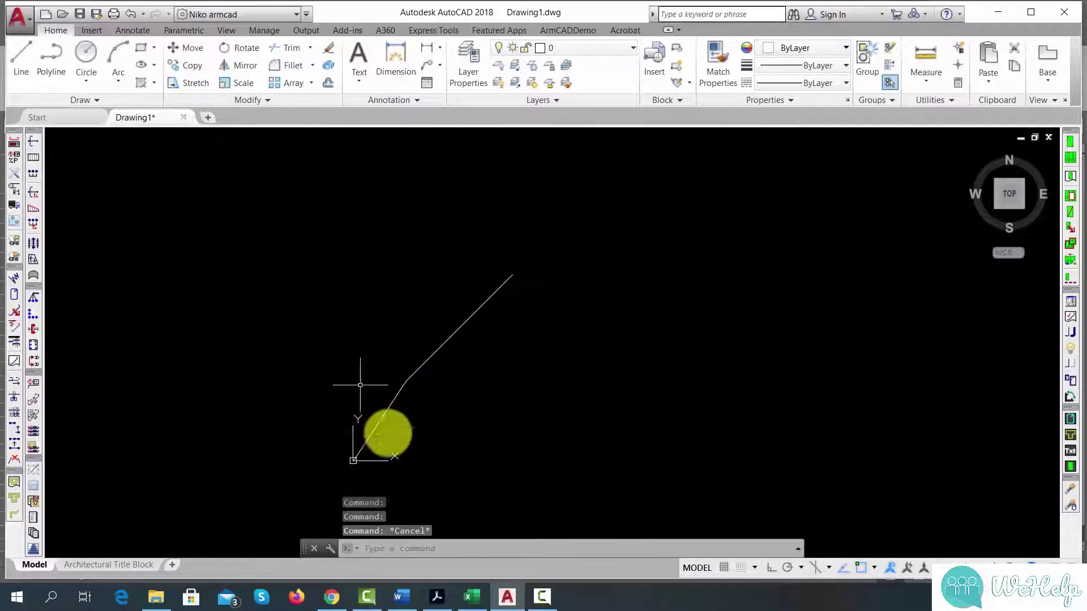
scroll(388, 472, up, 2)
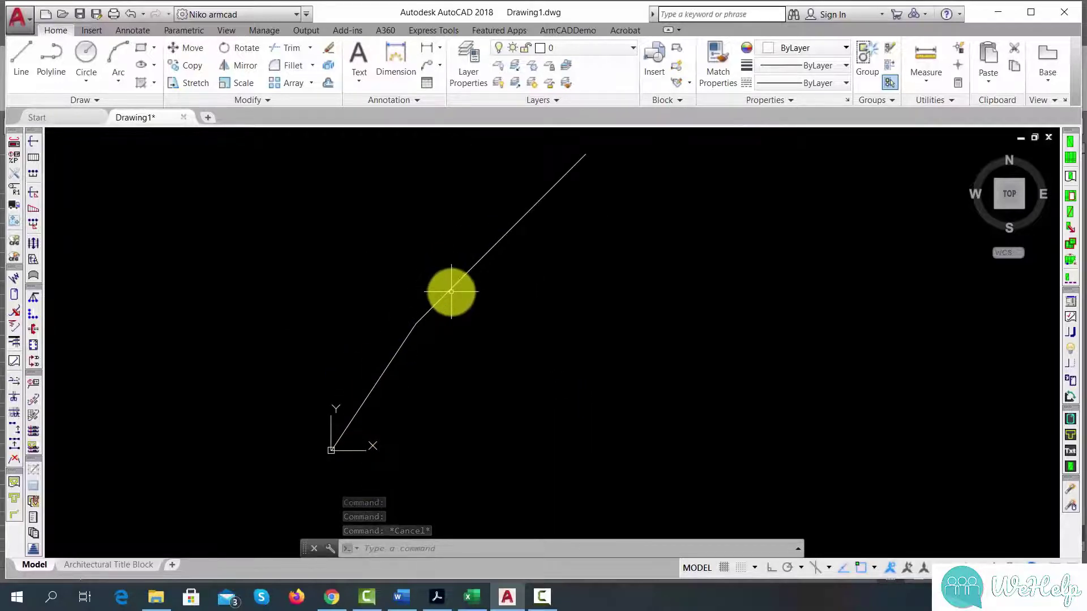